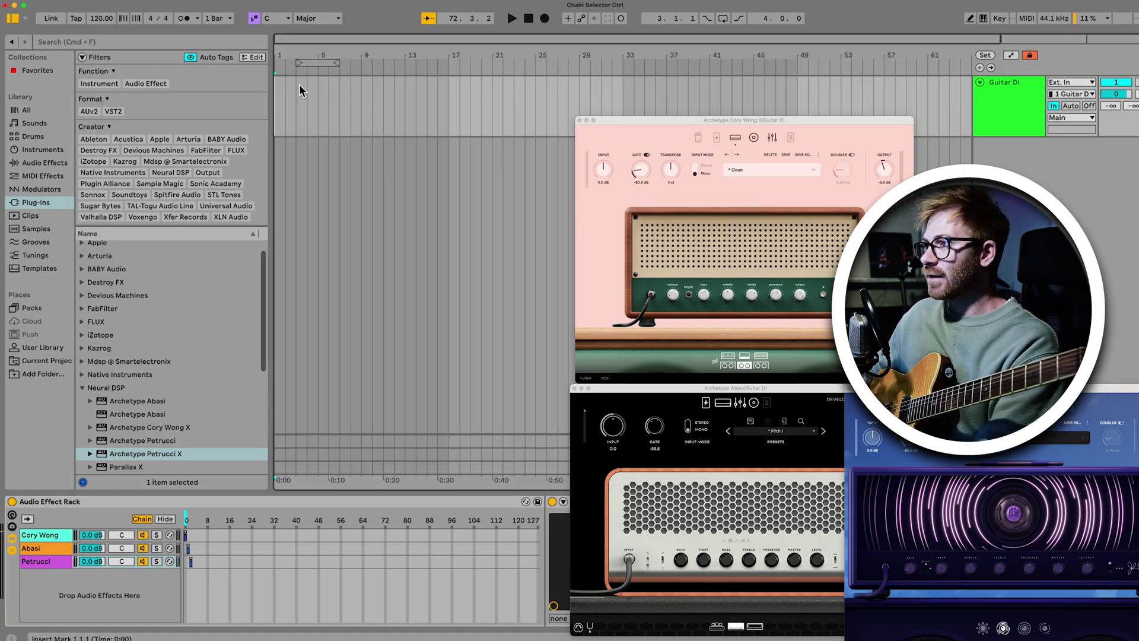
# - In Session view, set the Fart_01 track's audio input to No Input and play its clip once before stopping playback
pyautogui.press('Tab')
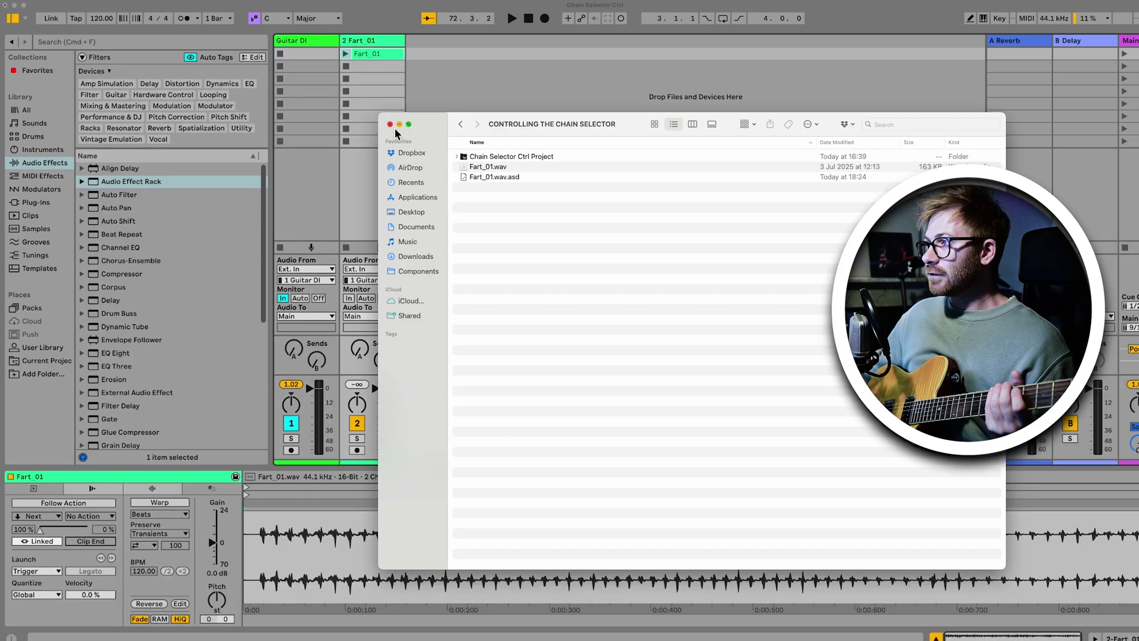
pyautogui.click(374, 246)
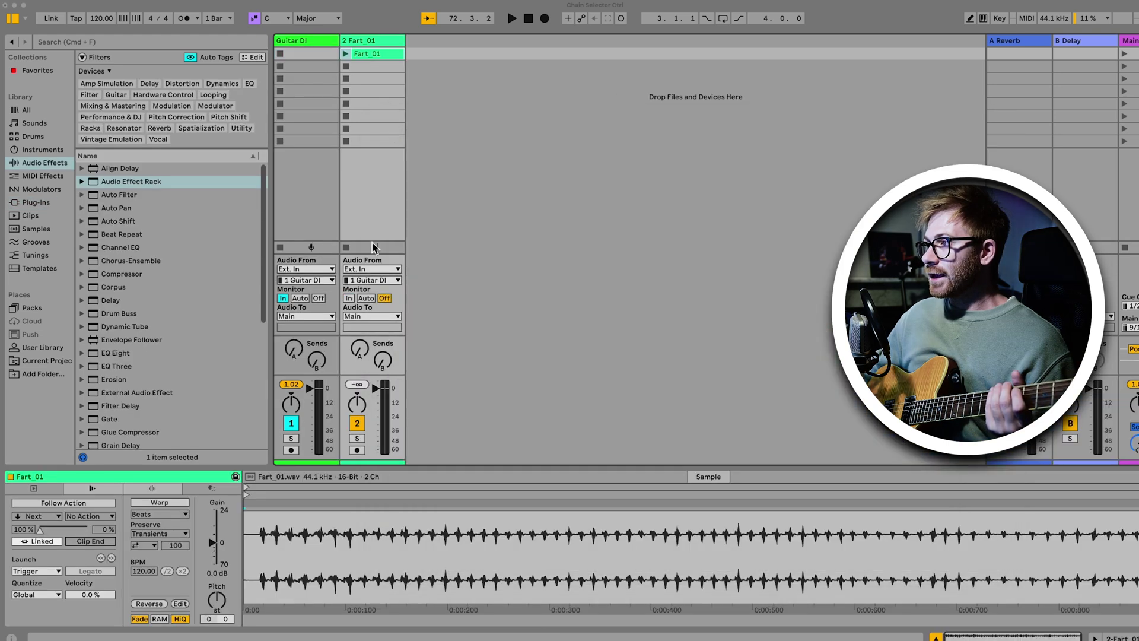
pyautogui.click(397, 270)
pyautogui.click(361, 359)
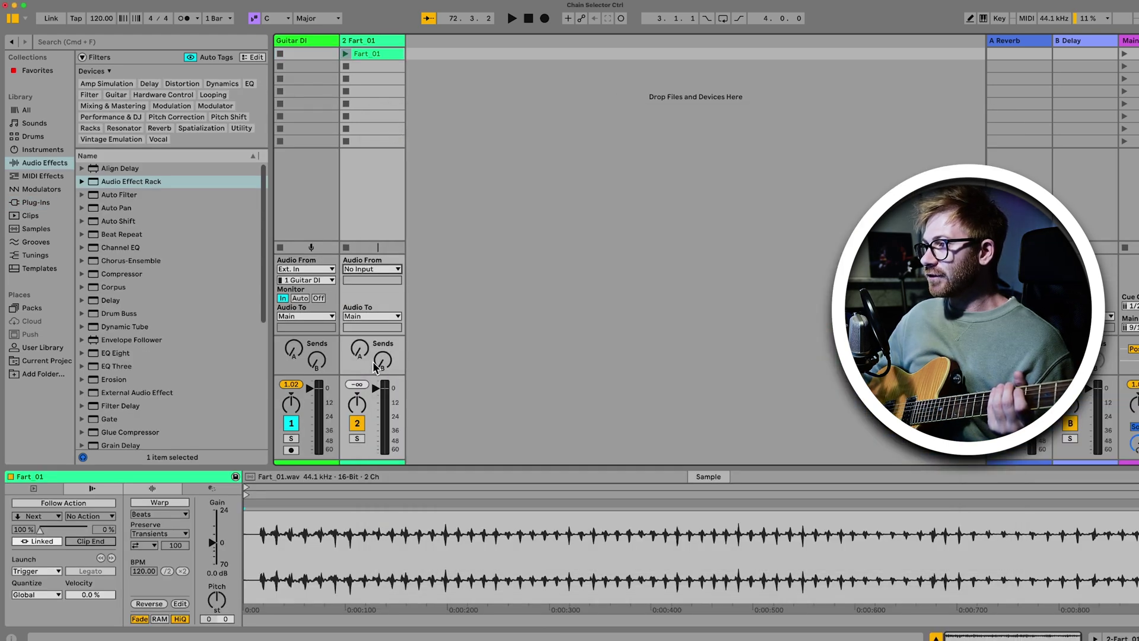
pyautogui.click(345, 54)
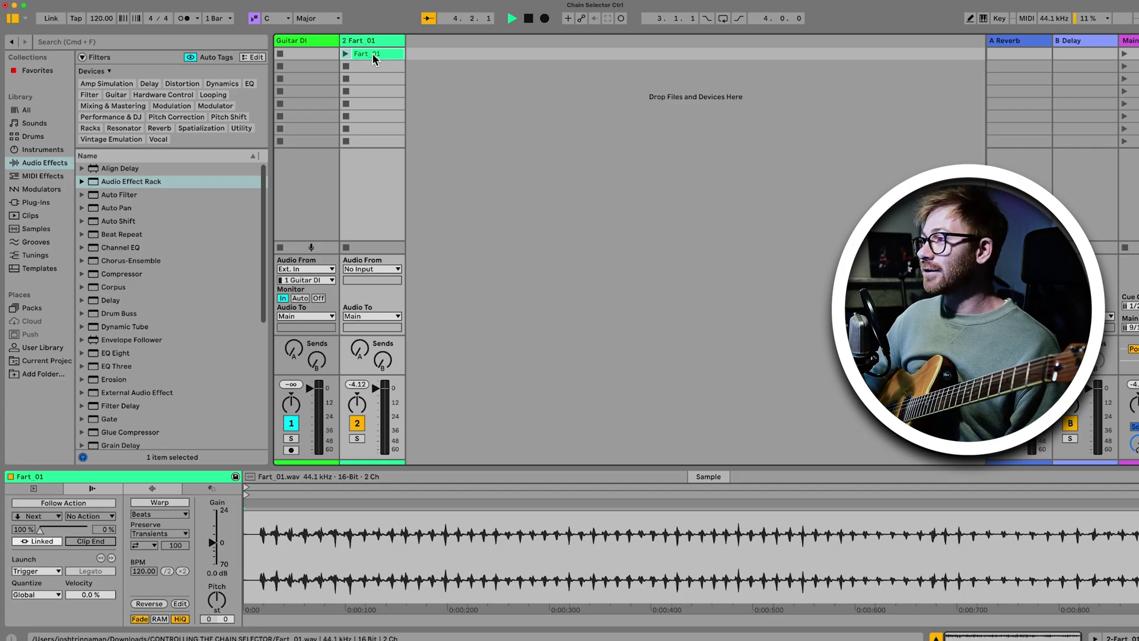
pyautogui.click(533, 20)
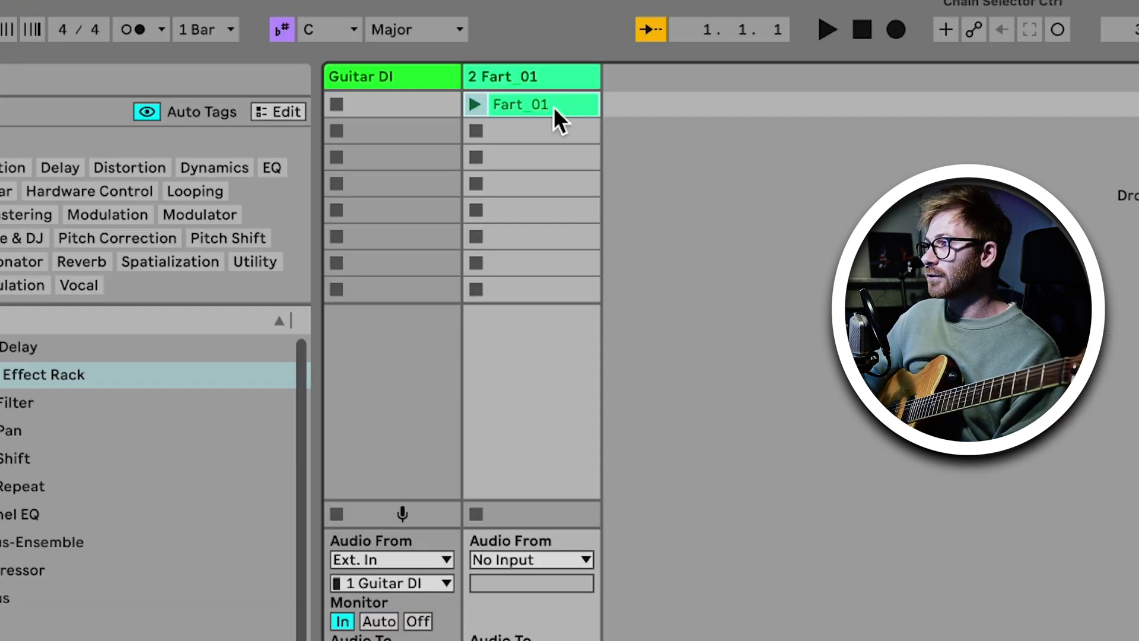
# - Move the Fart_01 clip into the first slot of the Guitar DI track and remove the emptied second audio track
pyautogui.moveTo(561, 114); pyautogui.dragTo(412, 114)
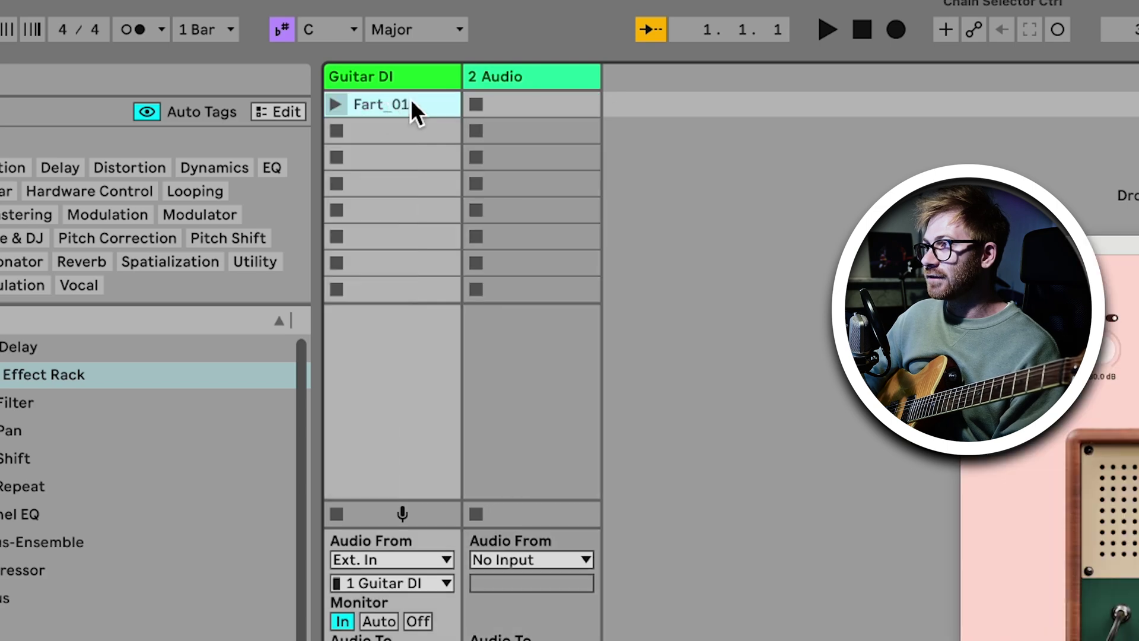
pyautogui.click(525, 100)
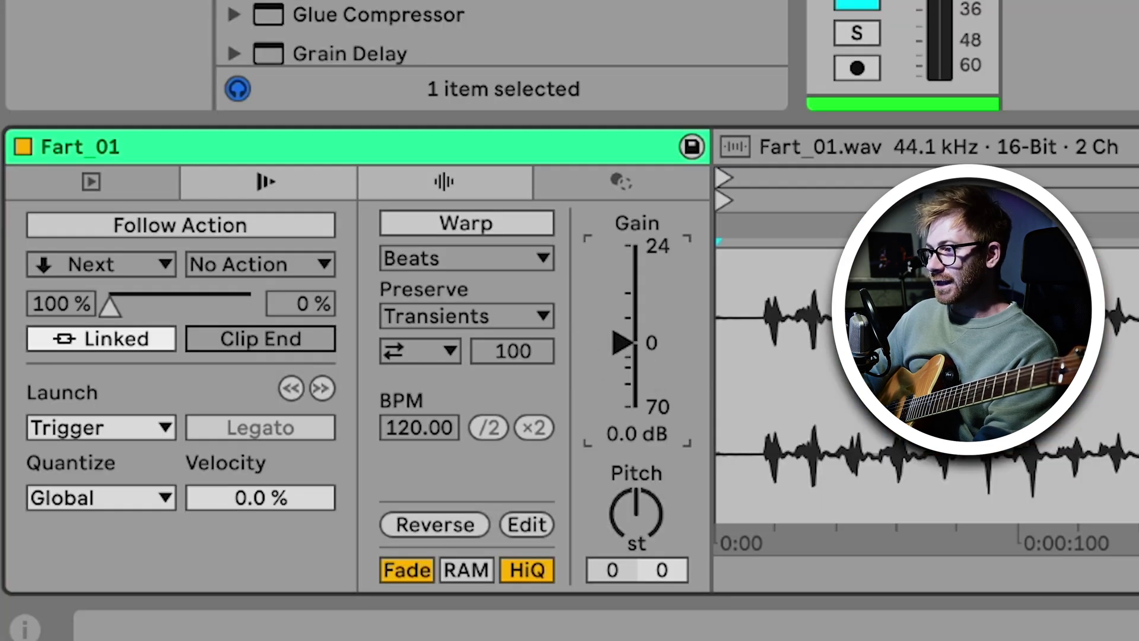
# - Lower the Fart_01 clip's gain to -∞ dB and turn on Warp
pyautogui.moveTo(622, 343); pyautogui.dragTo(622, 407)
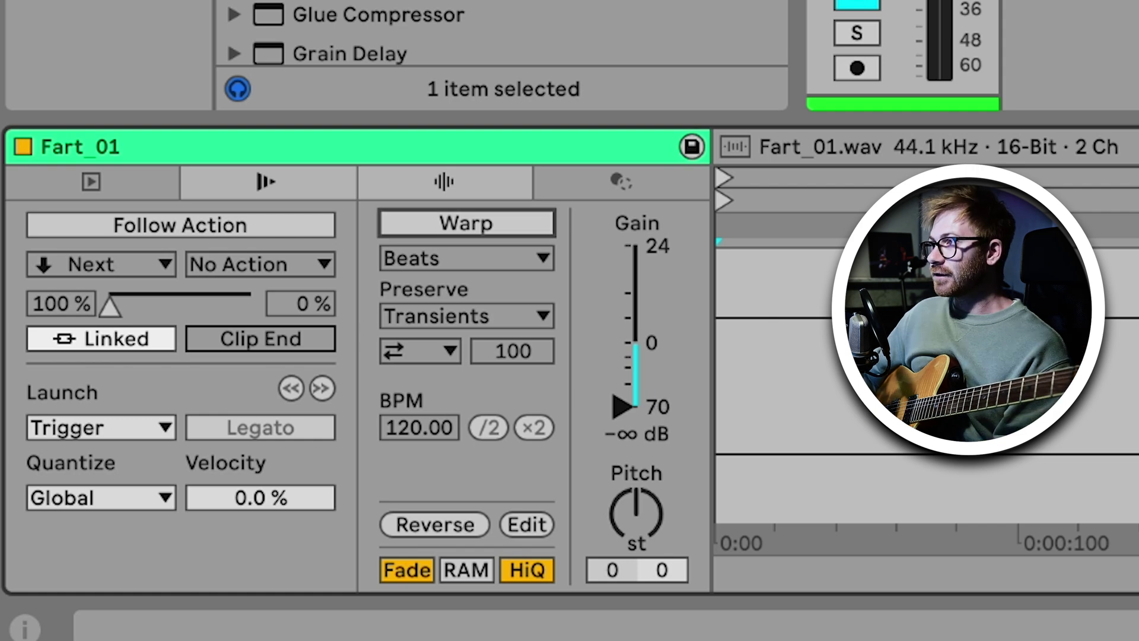
pyautogui.click(460, 233)
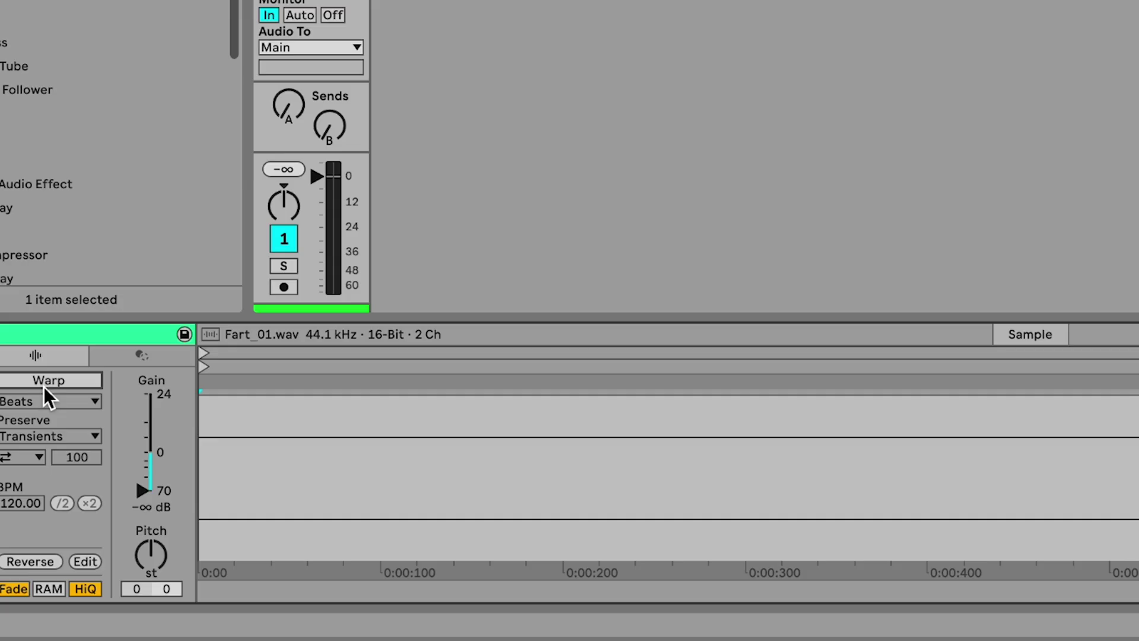
pyautogui.click(44, 383)
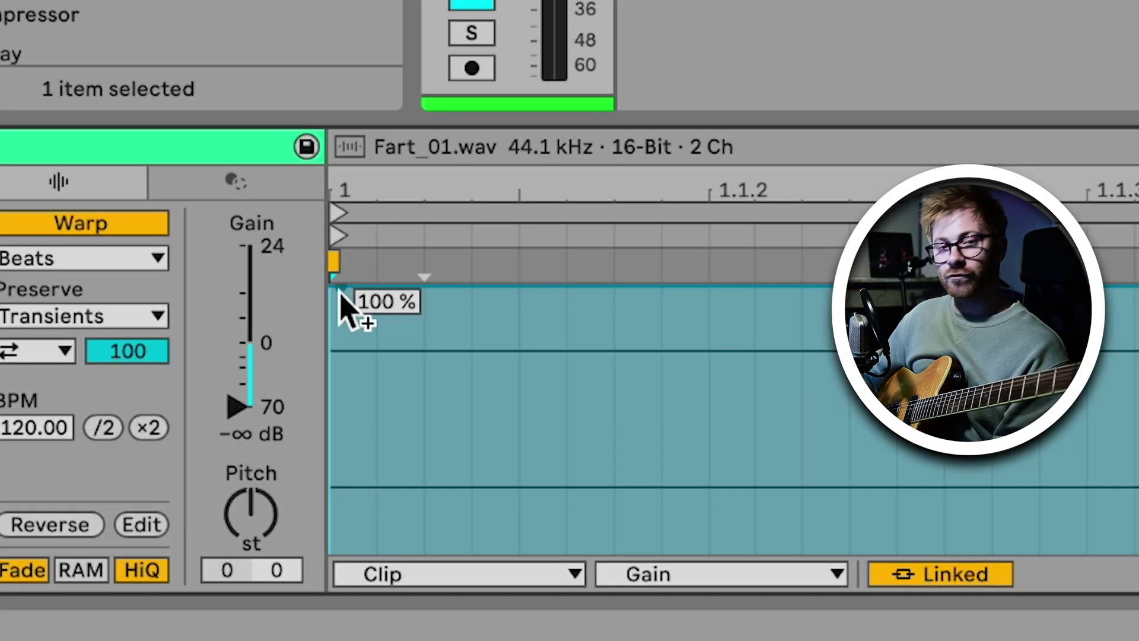
# - Choose the Audio Effect Rack's Chain Selector as the clip's automation envelope and set the envelope to 0
pyautogui.click(435, 580)
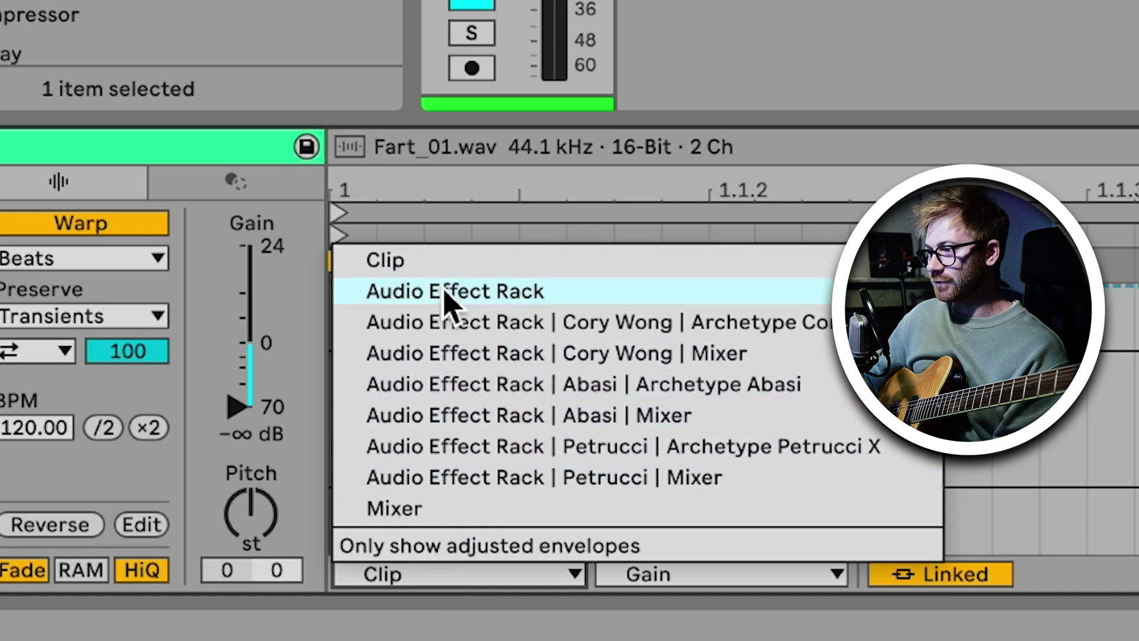
pyautogui.click(497, 291)
pyautogui.click(632, 572)
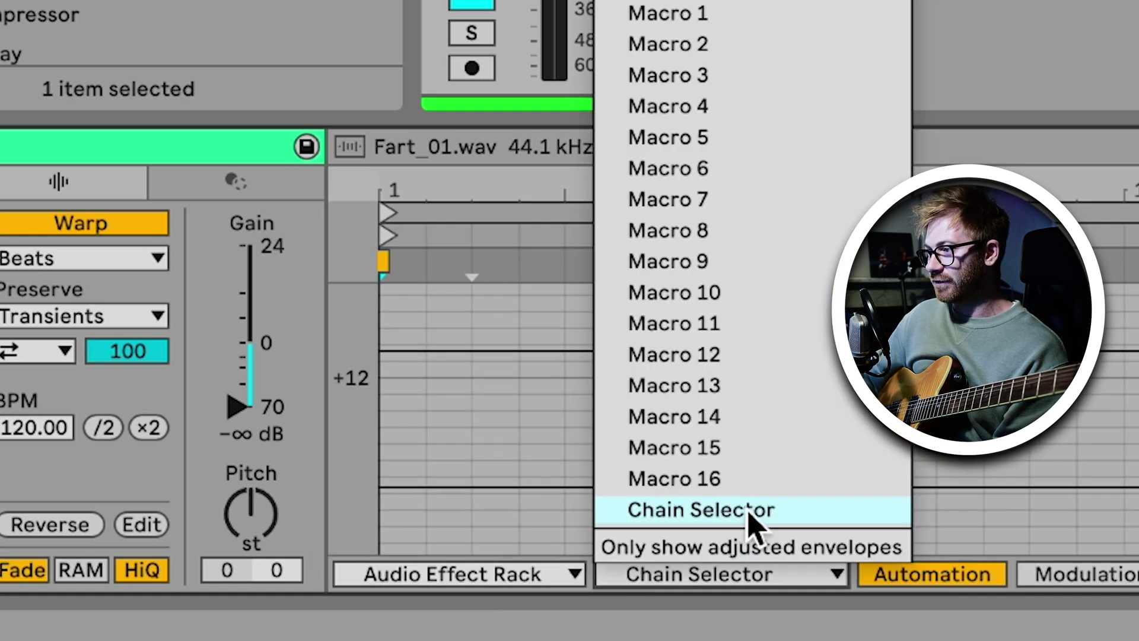
pyautogui.click(693, 514)
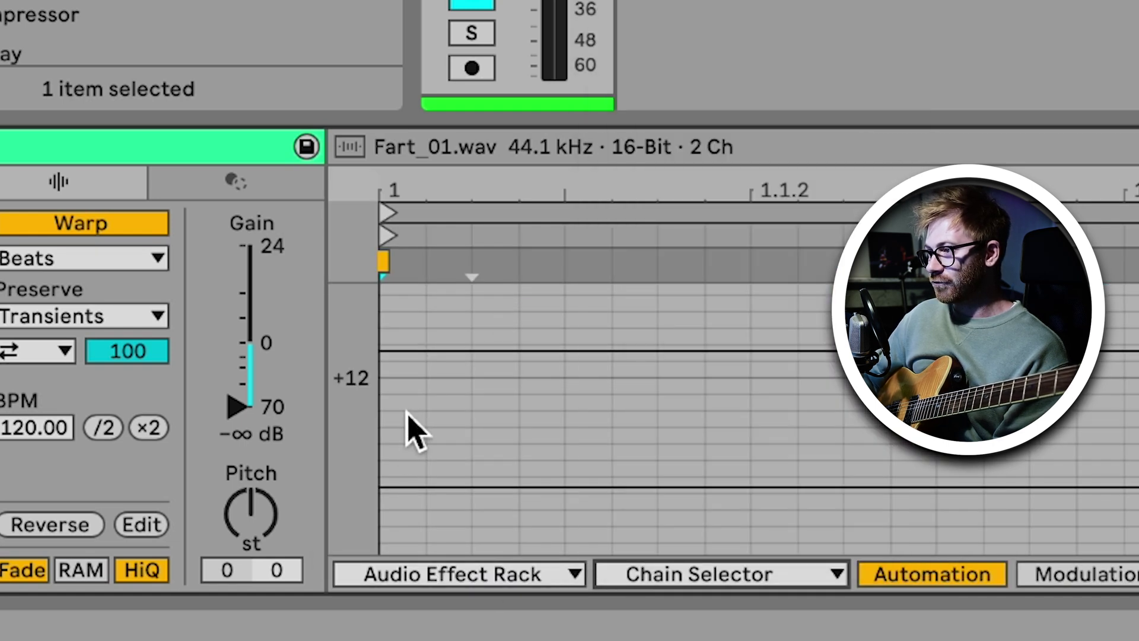
pyautogui.click(401, 550)
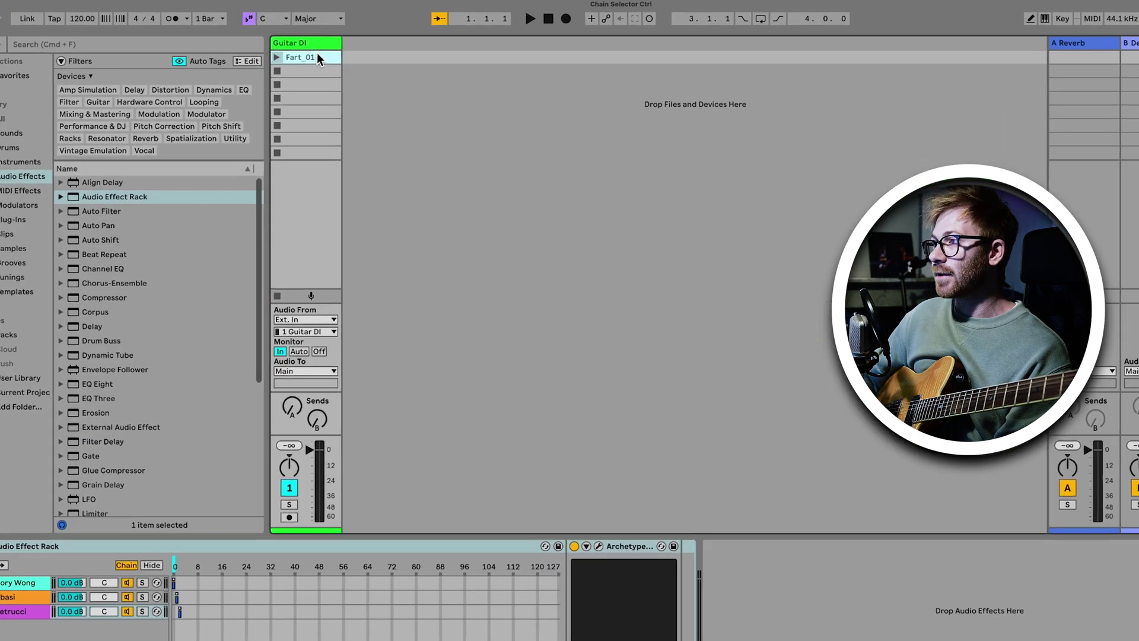
# - Rename the Fart_01 clip on the Guitar DI track as Clean
pyautogui.rightClick(322, 60)
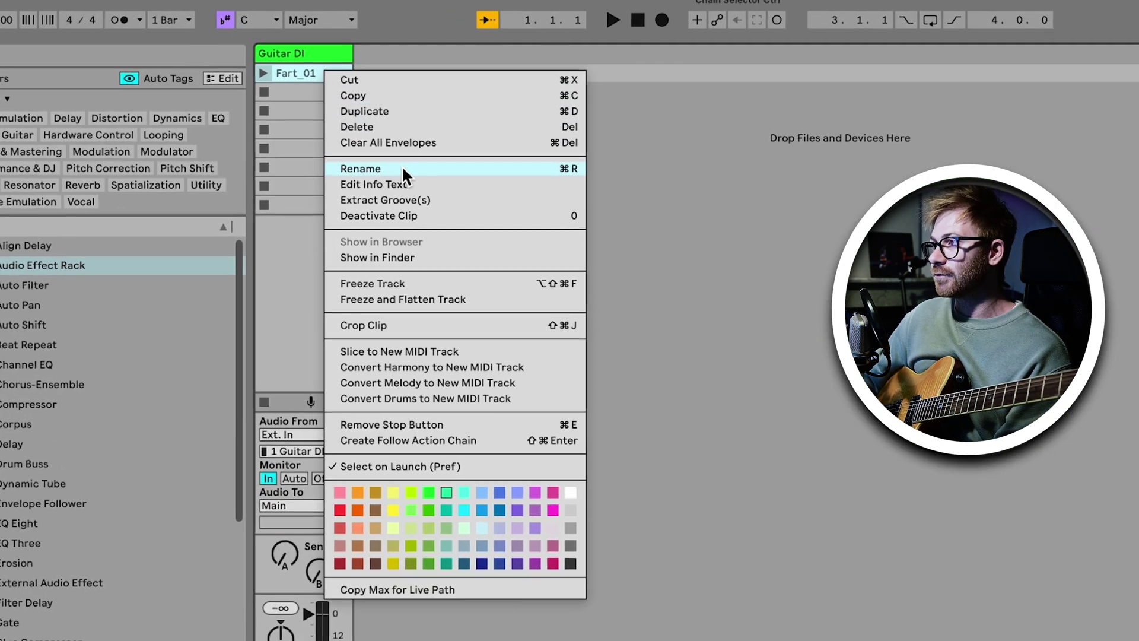
pyautogui.click(401, 167)
pyautogui.write('Clean')
pyautogui.press('Return')
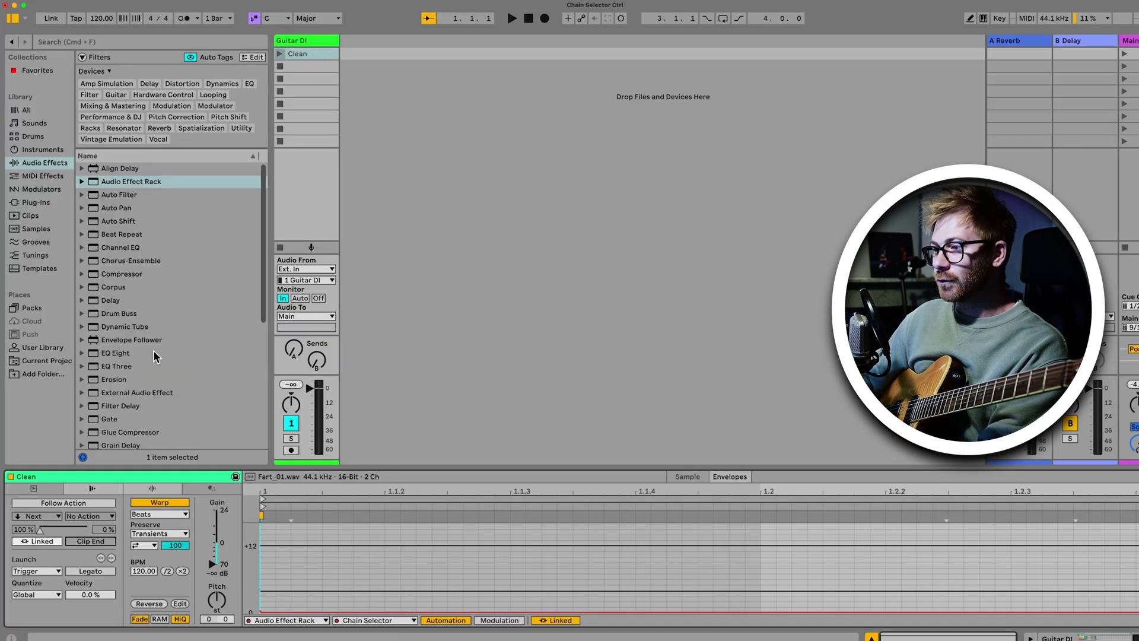
# - Set the Clean clip's launch quantization to None
pyautogui.click(46, 488)
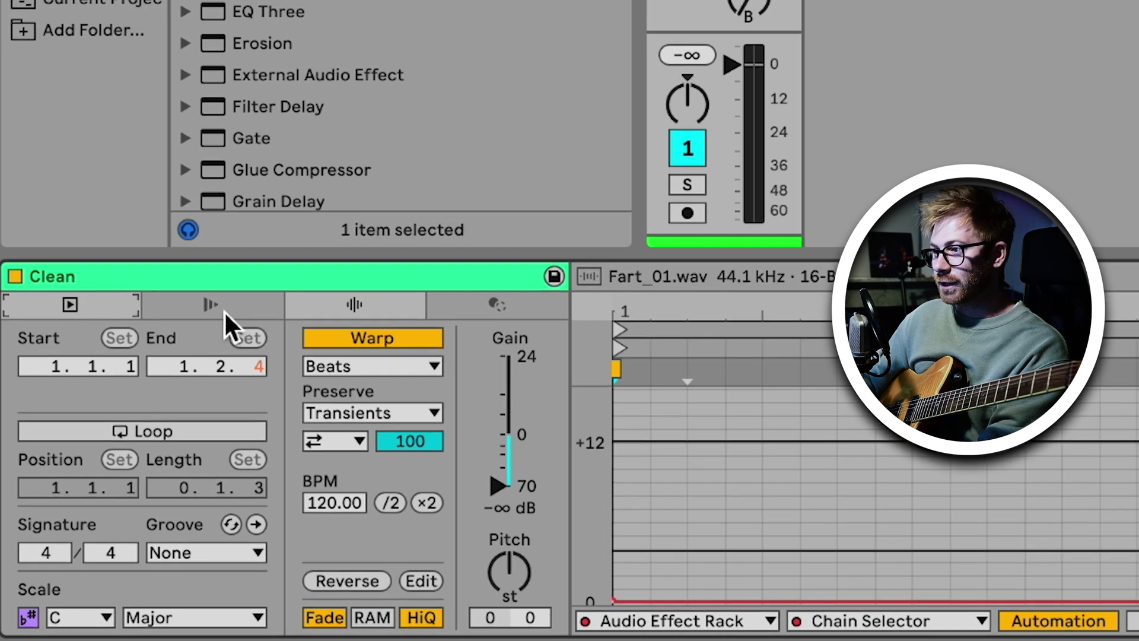
pyautogui.click(229, 308)
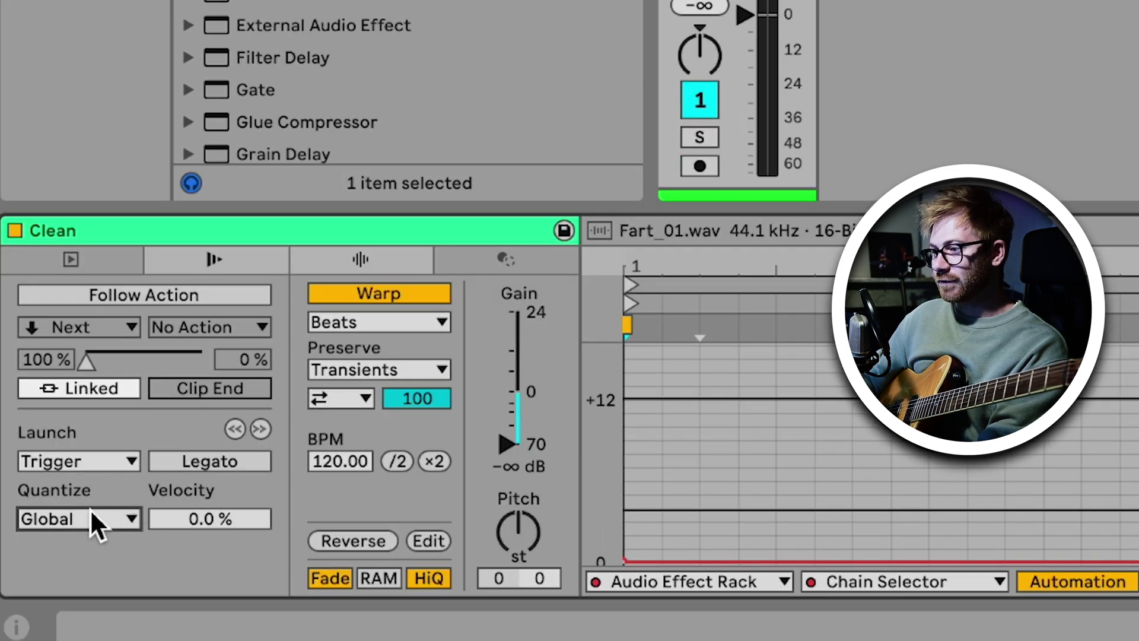
pyautogui.click(128, 518)
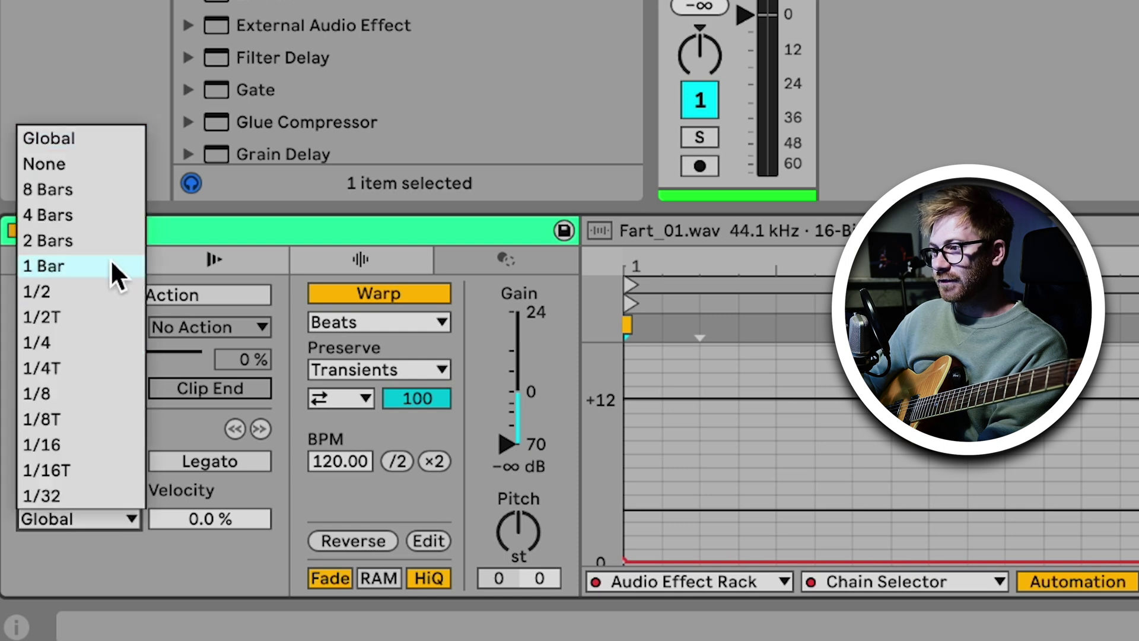
pyautogui.click(101, 168)
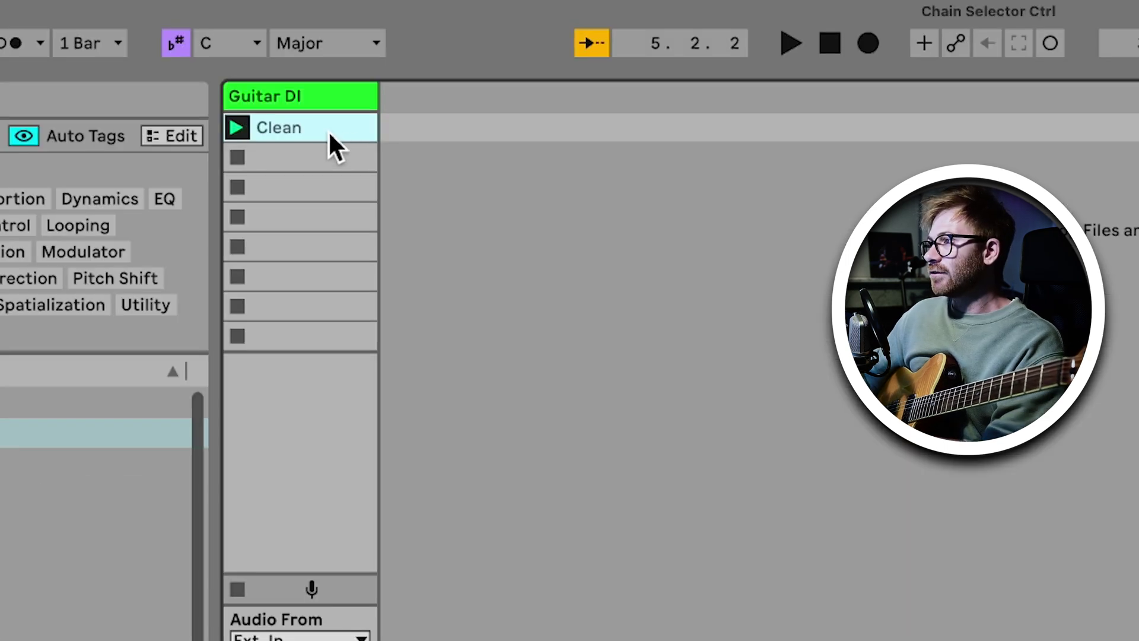
# - Duplicate the Clean clip into the slot below and raise the copy's Chain Selector envelope slightly above 0
pyautogui.moveTo(326, 137); pyautogui.dragTo(324, 169)
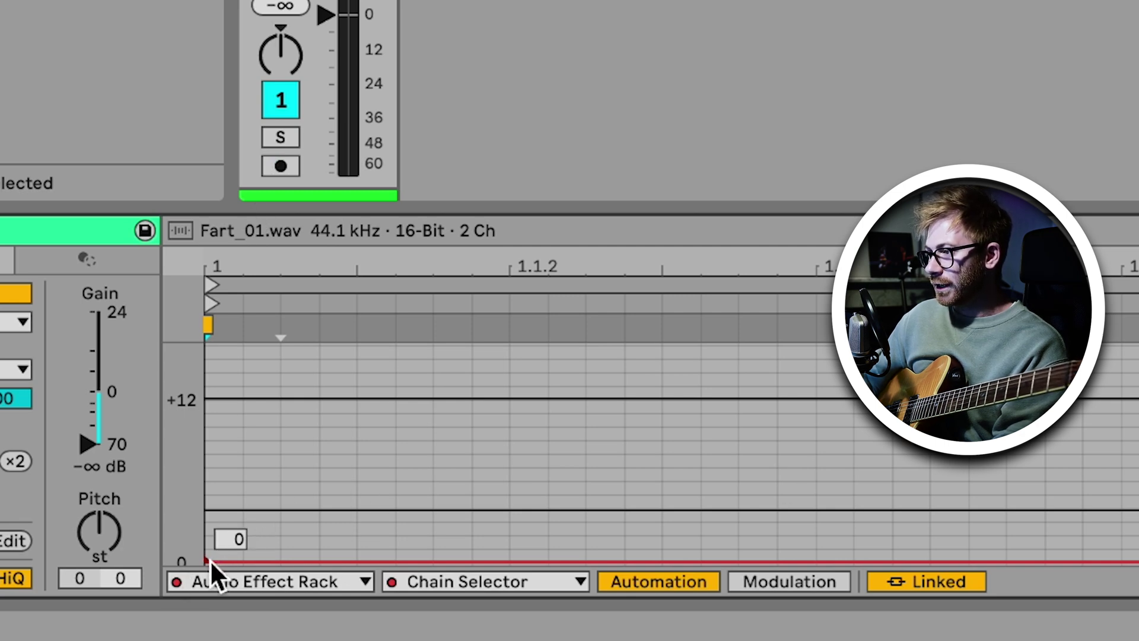
pyautogui.moveTo(210, 560); pyautogui.dragTo(210, 547)
# - Rename the copied clip in the second slot as High Gain
pyautogui.rightClick(305, 67)
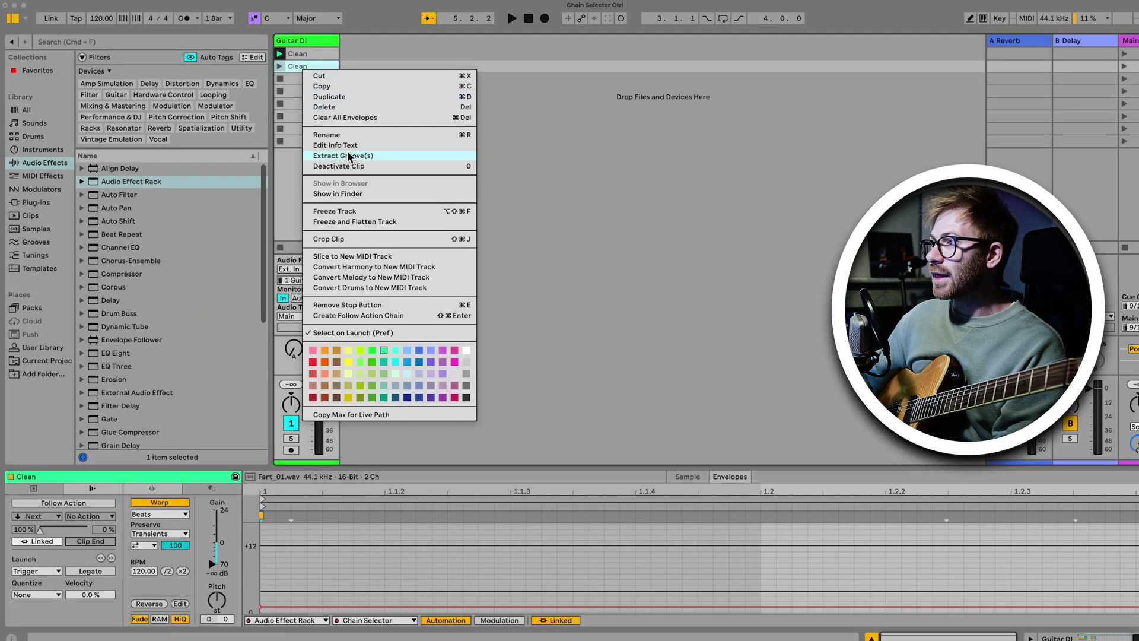
pyautogui.click(326, 134)
pyautogui.write('High Gain')
pyautogui.press('Return')
# - Duplicate the High Gain clip into the third slot and rename the copy as Delay Tone
pyautogui.moveTo(349, 154); pyautogui.dragTo(348, 214)
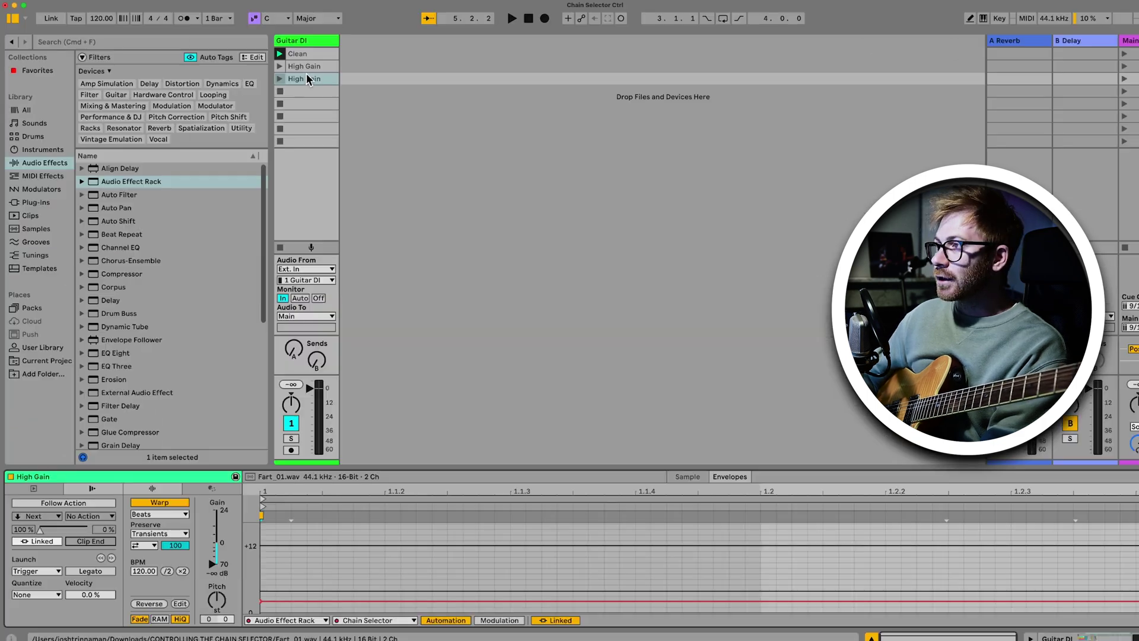
pyautogui.rightClick(307, 77)
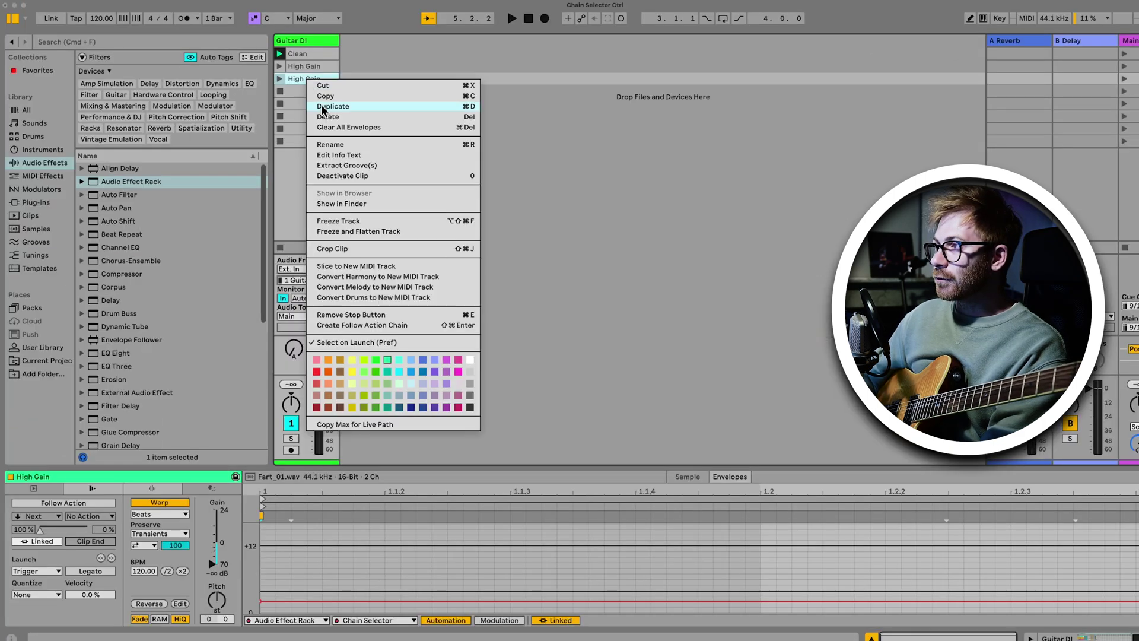
pyautogui.click(342, 147)
pyautogui.write('Delay')
pyautogui.write(' Tone')
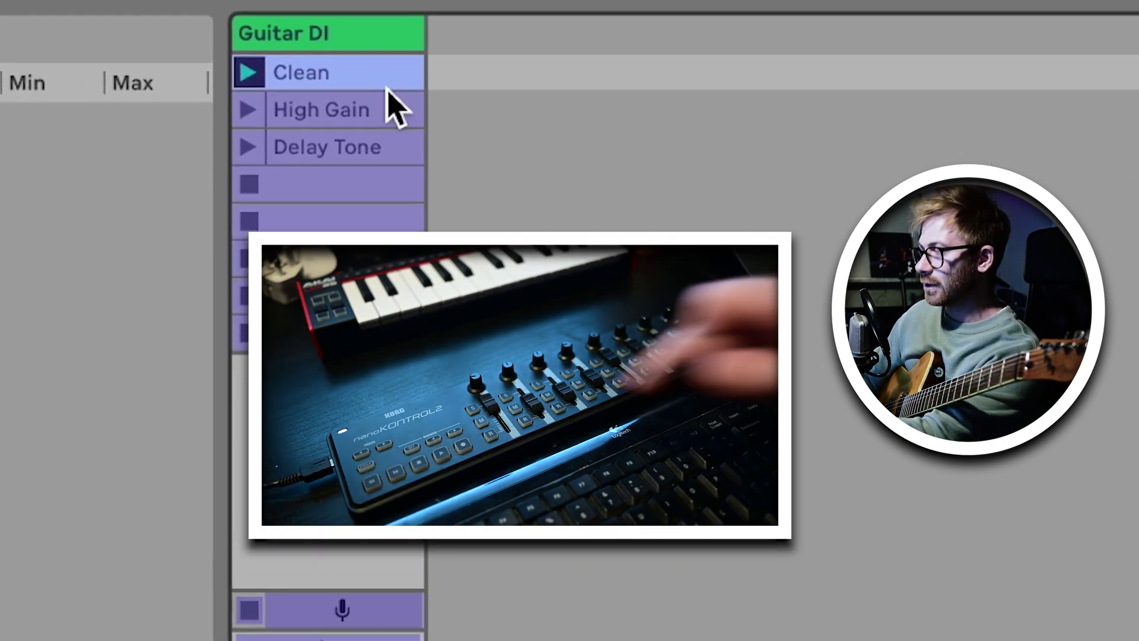
# - MIDI-map the Clean, High Gain and Delay Tone clips to controller buttons 1/32, 1/33 and 1/34, and leave mapping mode
pyautogui.click(379, 70)
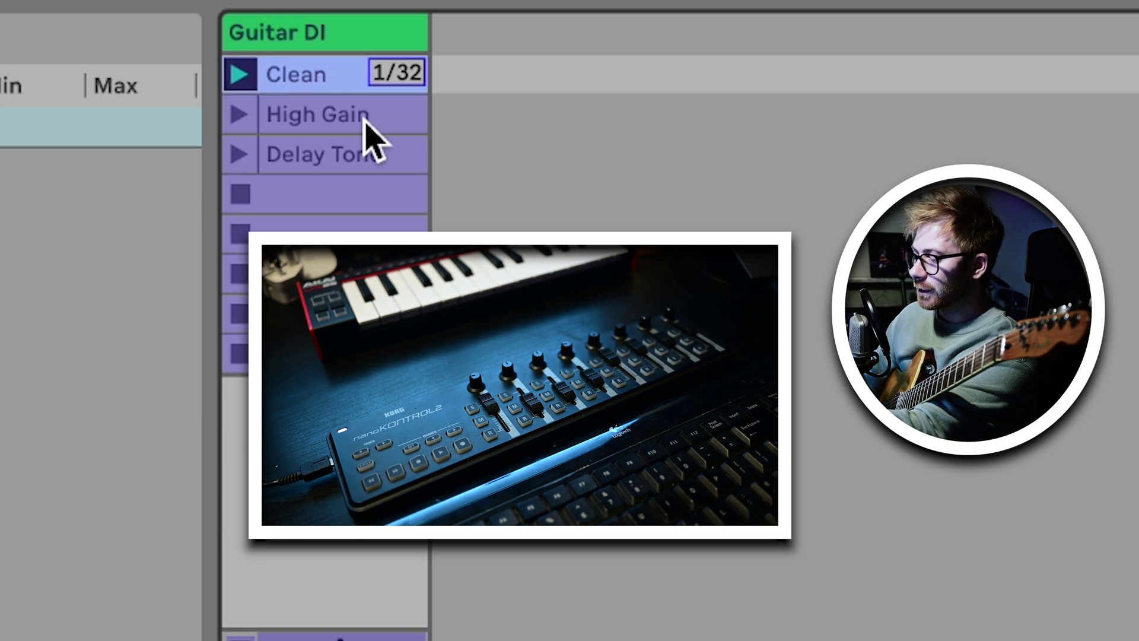
pyautogui.click(366, 121)
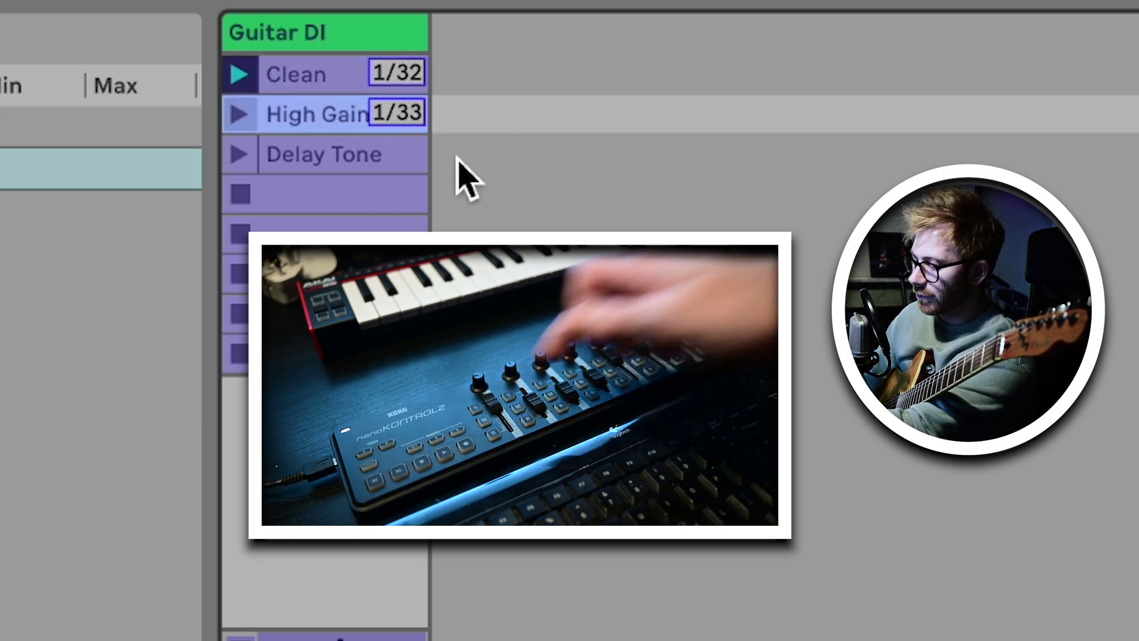
pyautogui.click(362, 158)
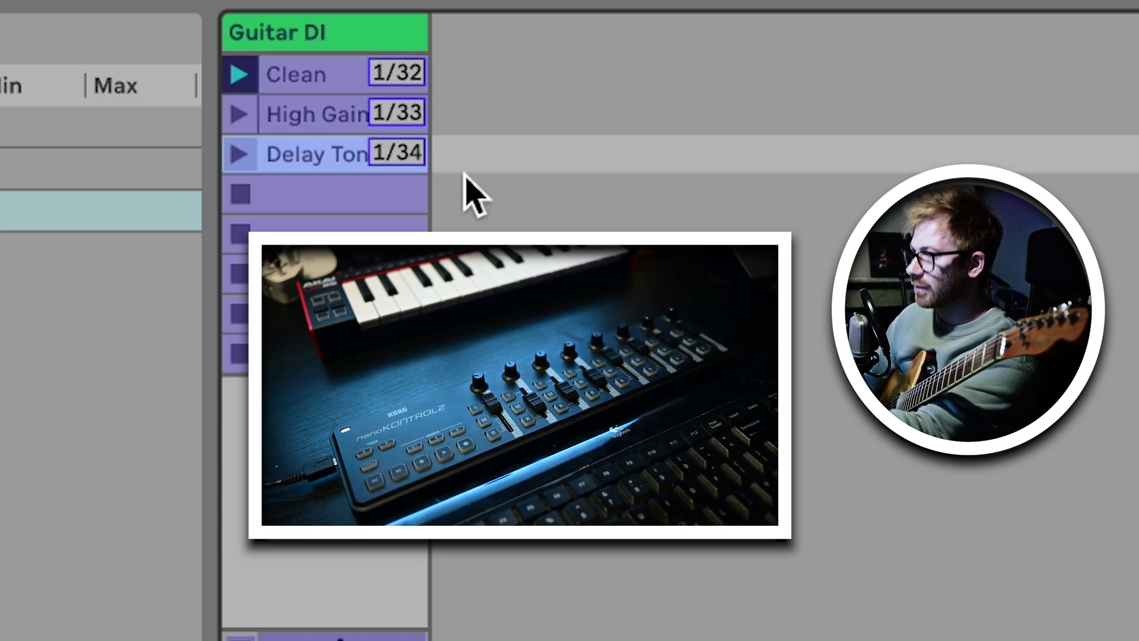
pyautogui.hotkey('ctrl', 'm')
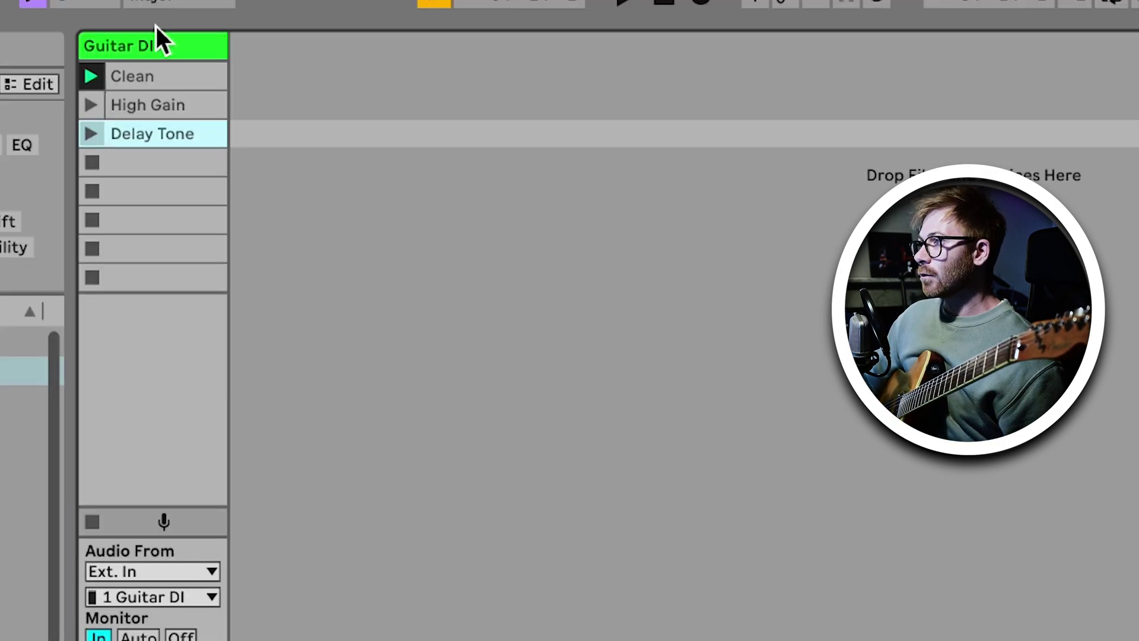
# - Select the Guitar DI track
pyautogui.click(159, 46)
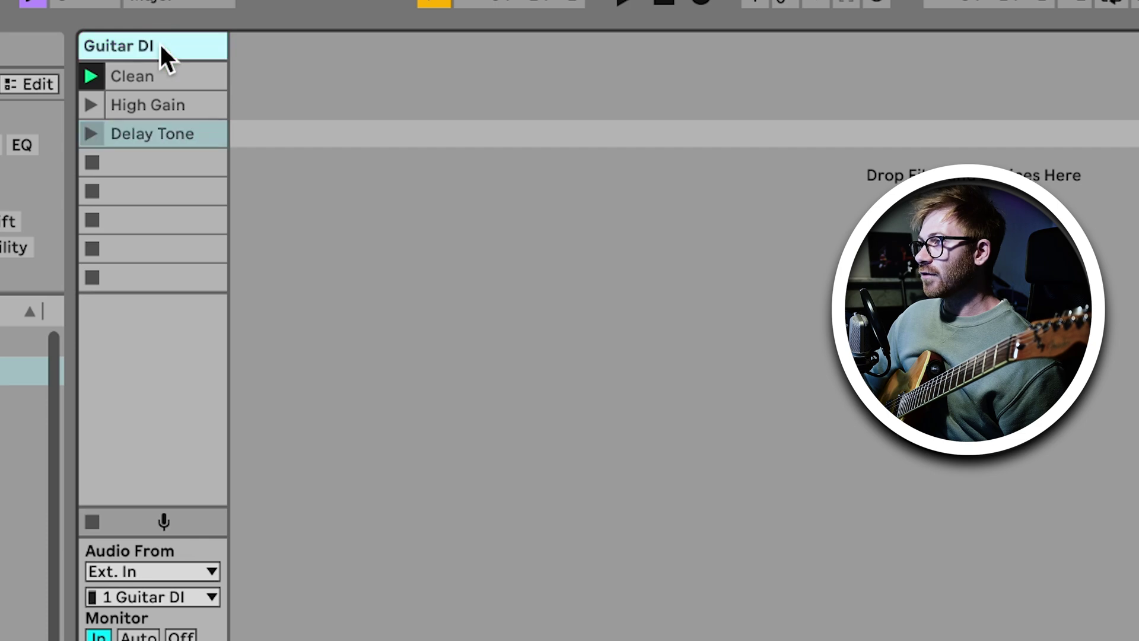